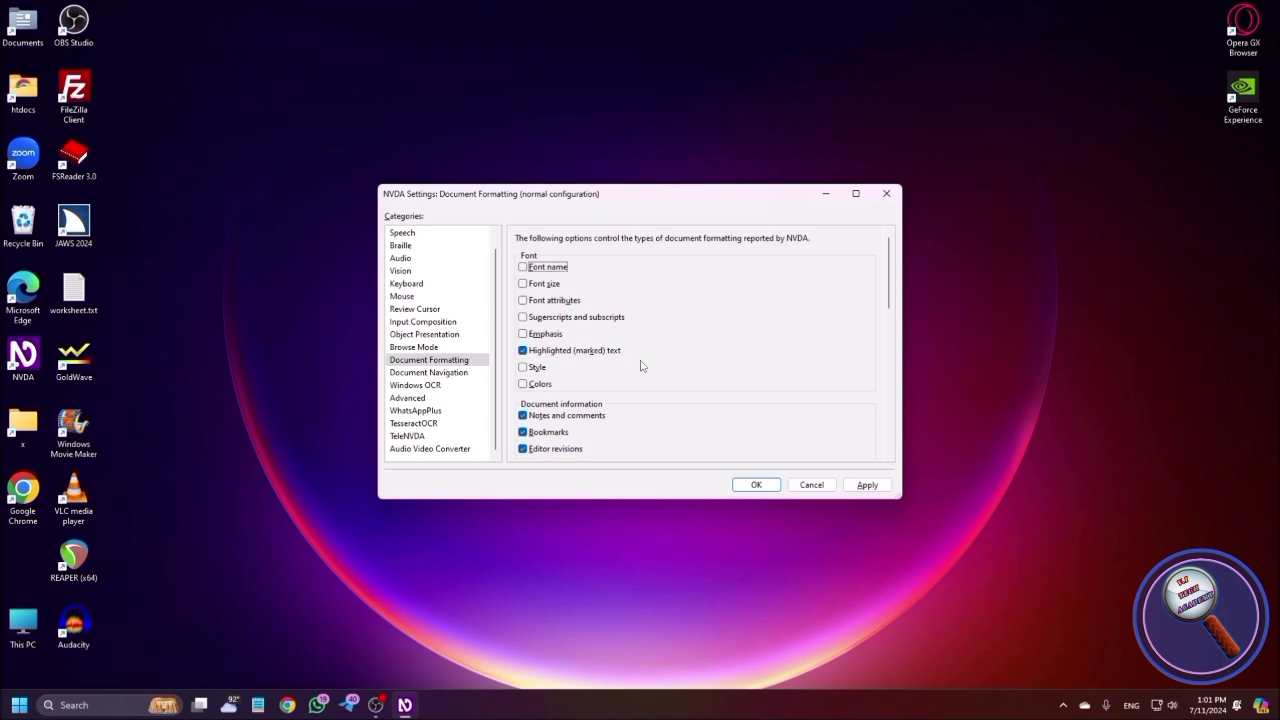
Step: Examine the Font and Document information reporting options, from Font name through Spelling errors
{"action": "key", "text": "Tab"}
{"action": "key", "text": "Down"}
{"action": "key", "text": "Down"}
{"action": "key", "text": "Down"}
{"action": "key", "text": "Up"}
{"action": "key", "text": "Down"}
{"action": "key", "text": "Down"}
{"action": "key", "text": "Down"}
{"action": "key", "text": "Down"}
{"action": "key", "text": "Down"}
{"action": "key", "text": "Tab"}
{"action": "key", "text": "Tab"}
{"action": "key", "text": "Tab"}
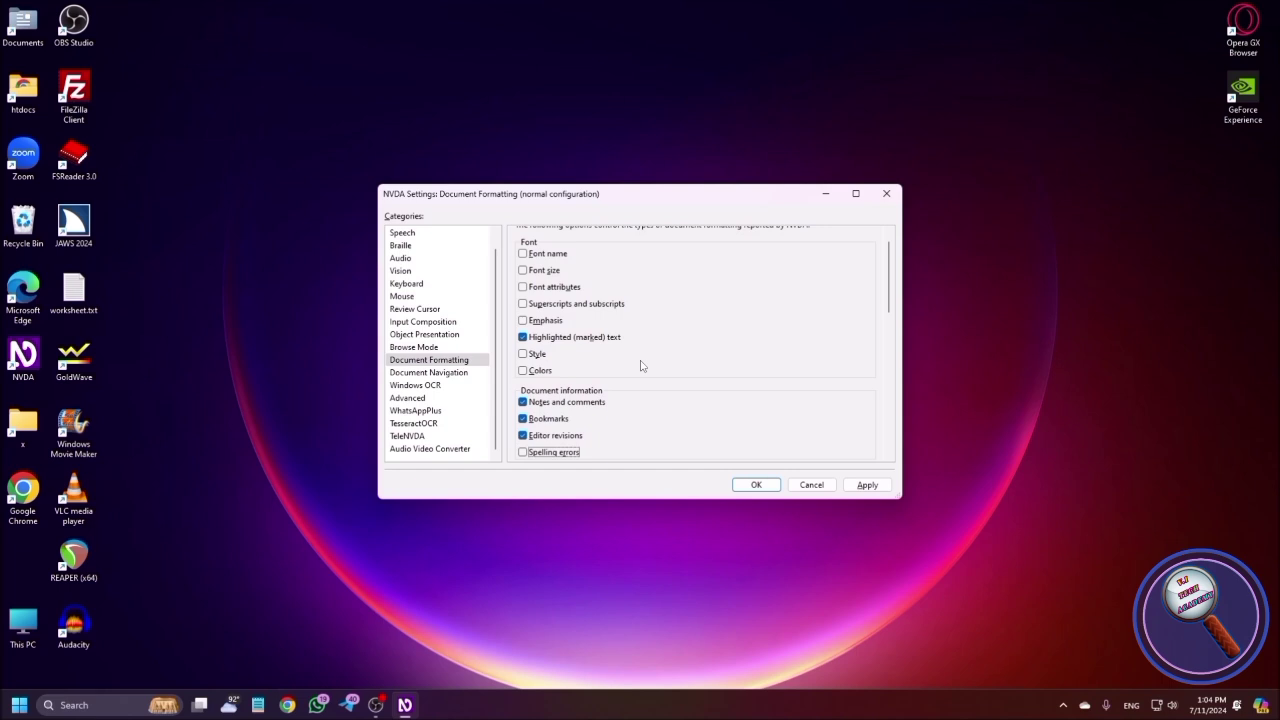
Step: Examine the Pages and Line numbers options and browse the line indentation reporting choices, ending on Speech
{"action": "key", "text": "Tab"}
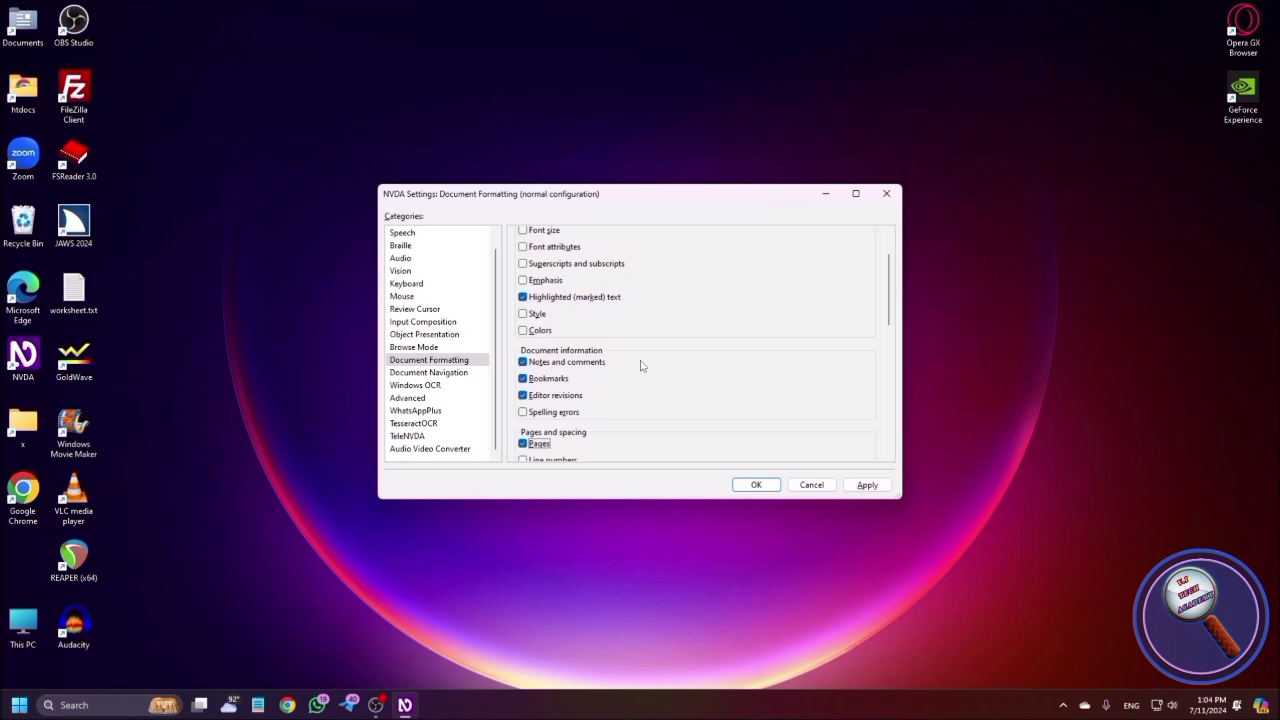
{"action": "key", "text": "Tab"}
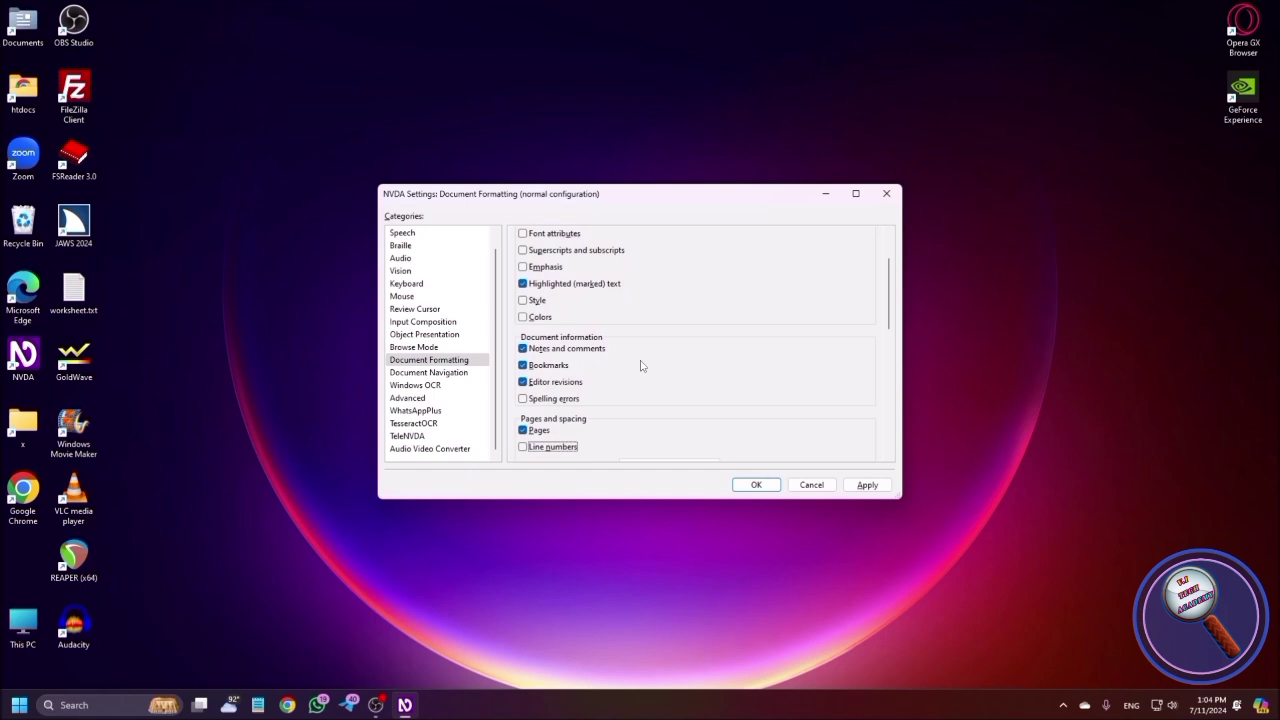
{"action": "key", "text": "Tab"}
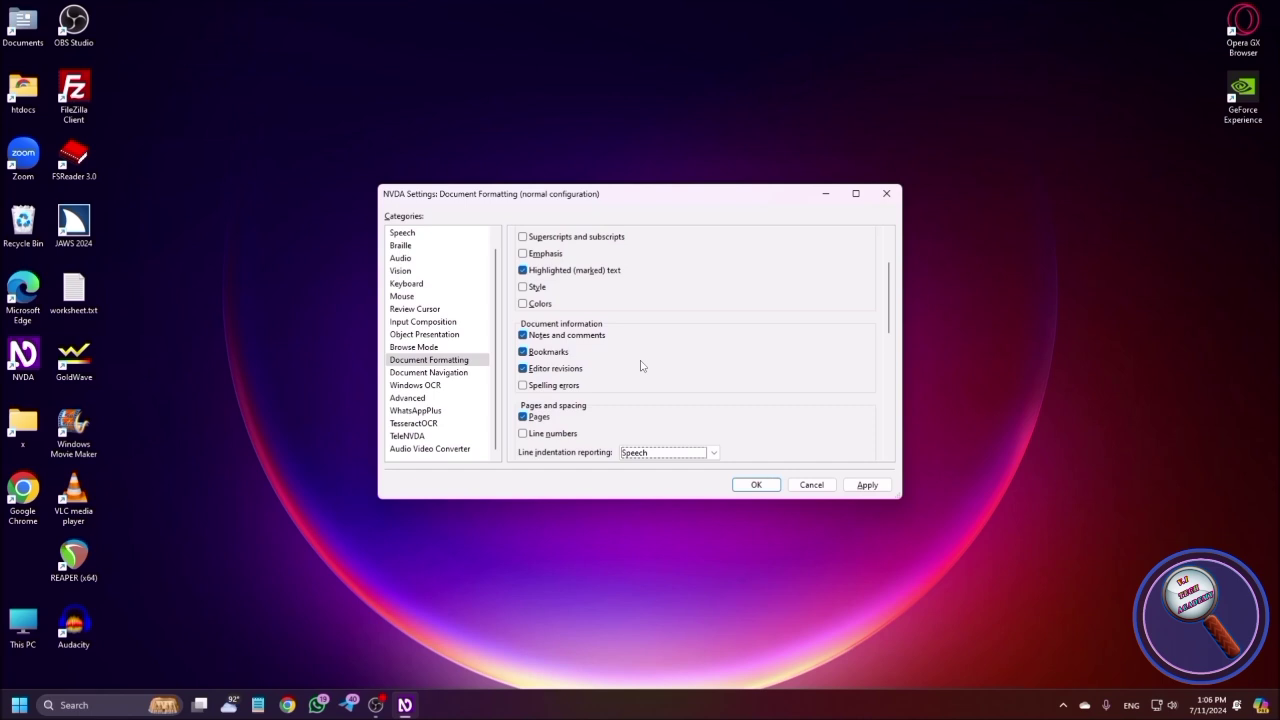
{"action": "key", "text": "Up"}
{"action": "key", "text": "Down"}
{"action": "key", "text": "Down"}
{"action": "key", "text": "Down"}
{"action": "key", "text": "Up"}
{"action": "key", "text": "Up"}
Step: Examine the blank-line, paragraph indentation, line spacing, alignment and Tables options, and browse the table Headers choices
{"action": "key", "text": "Tab"}
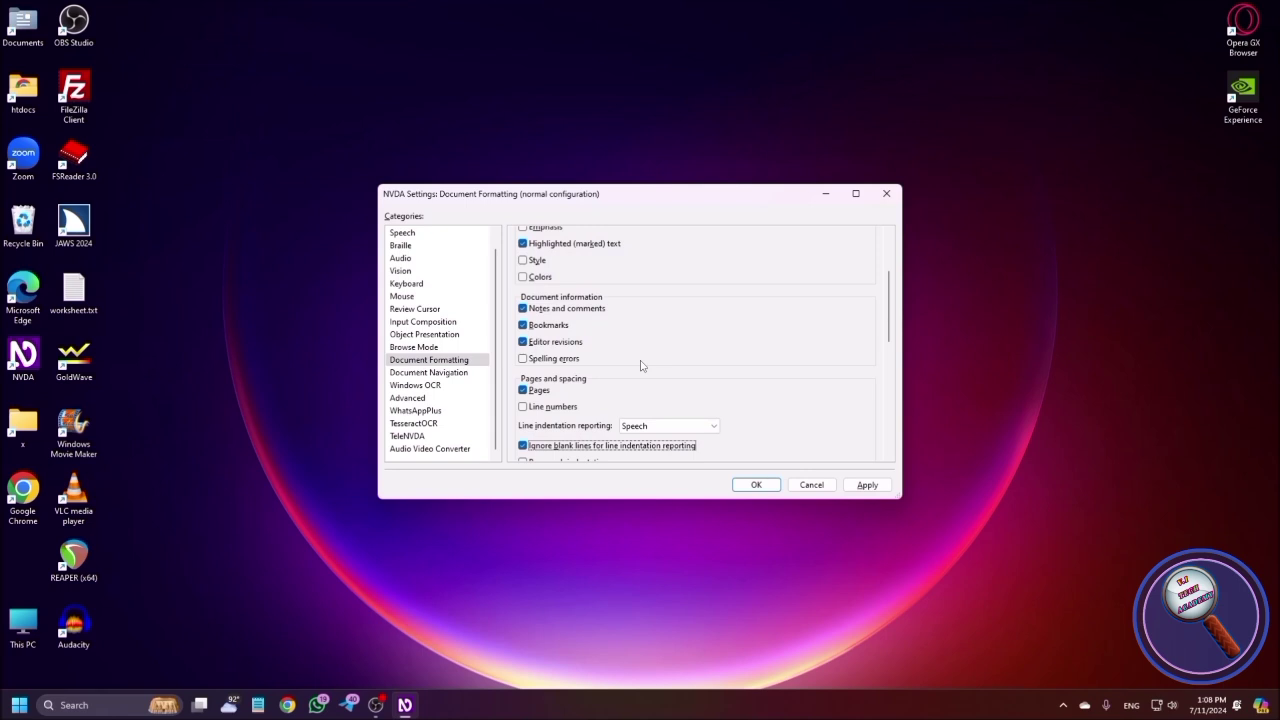
{"action": "key", "text": "Tab"}
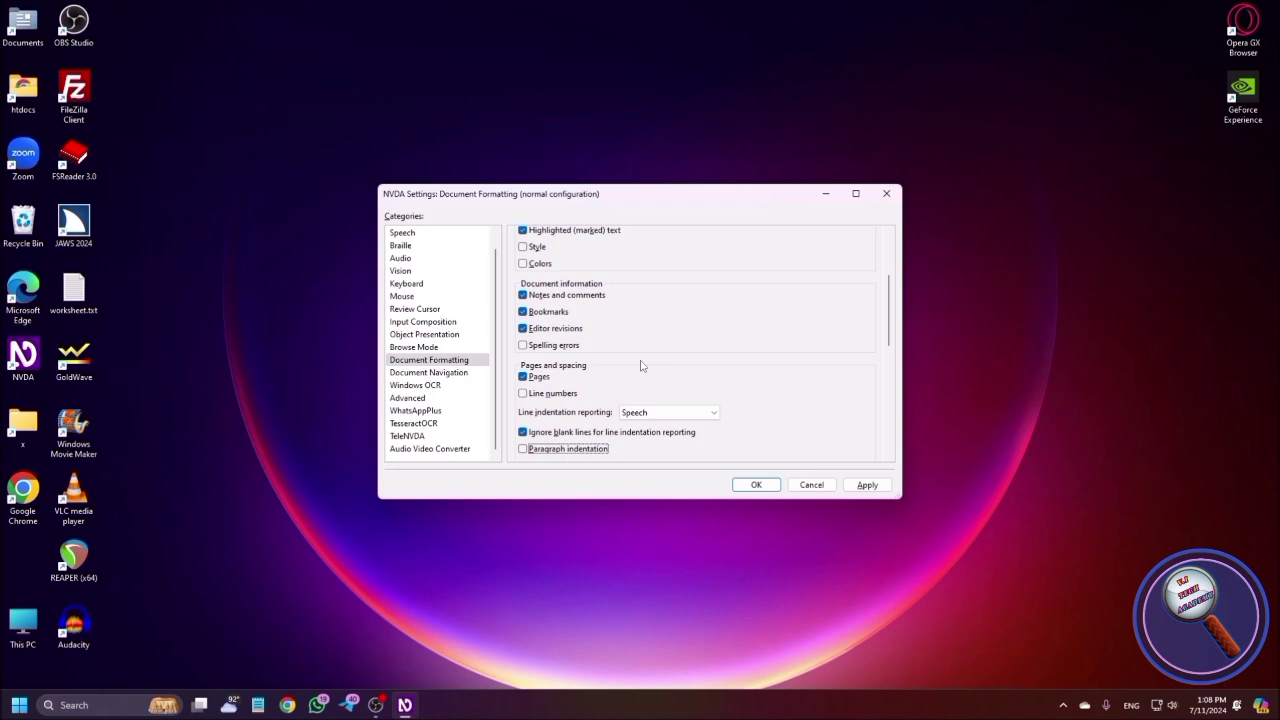
{"action": "key", "text": "Tab"}
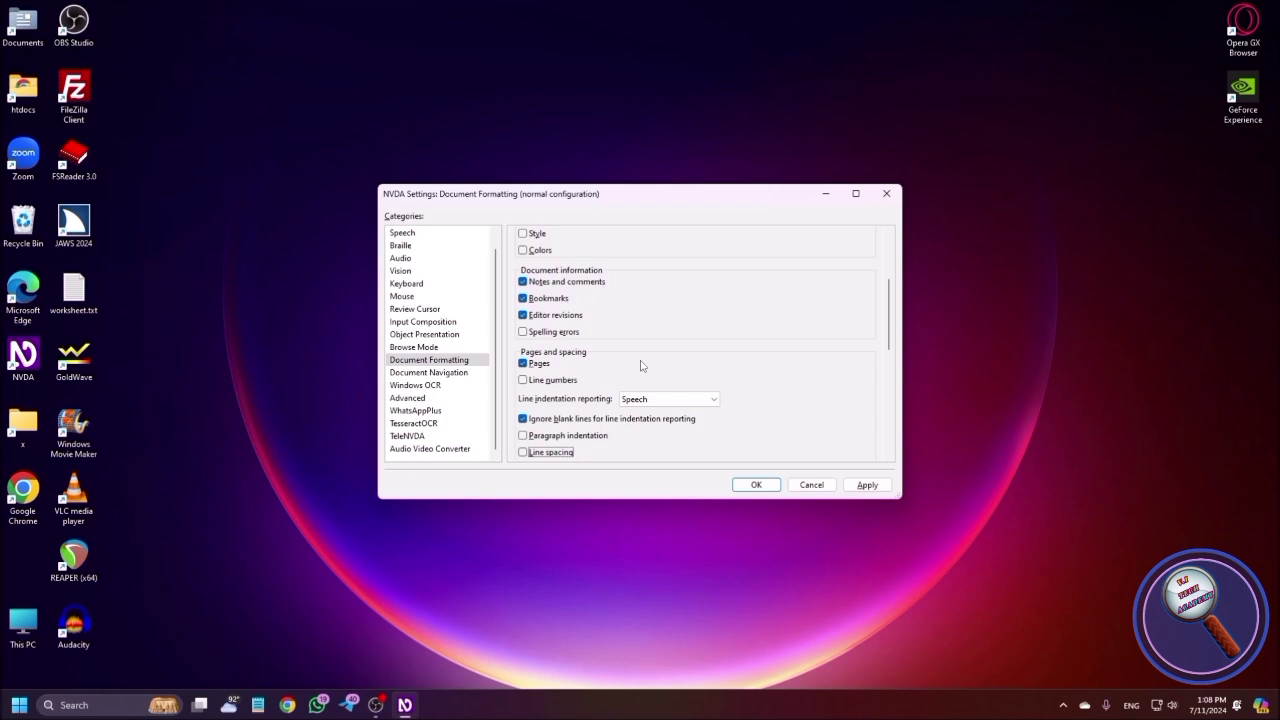
{"action": "key", "text": "Tab"}
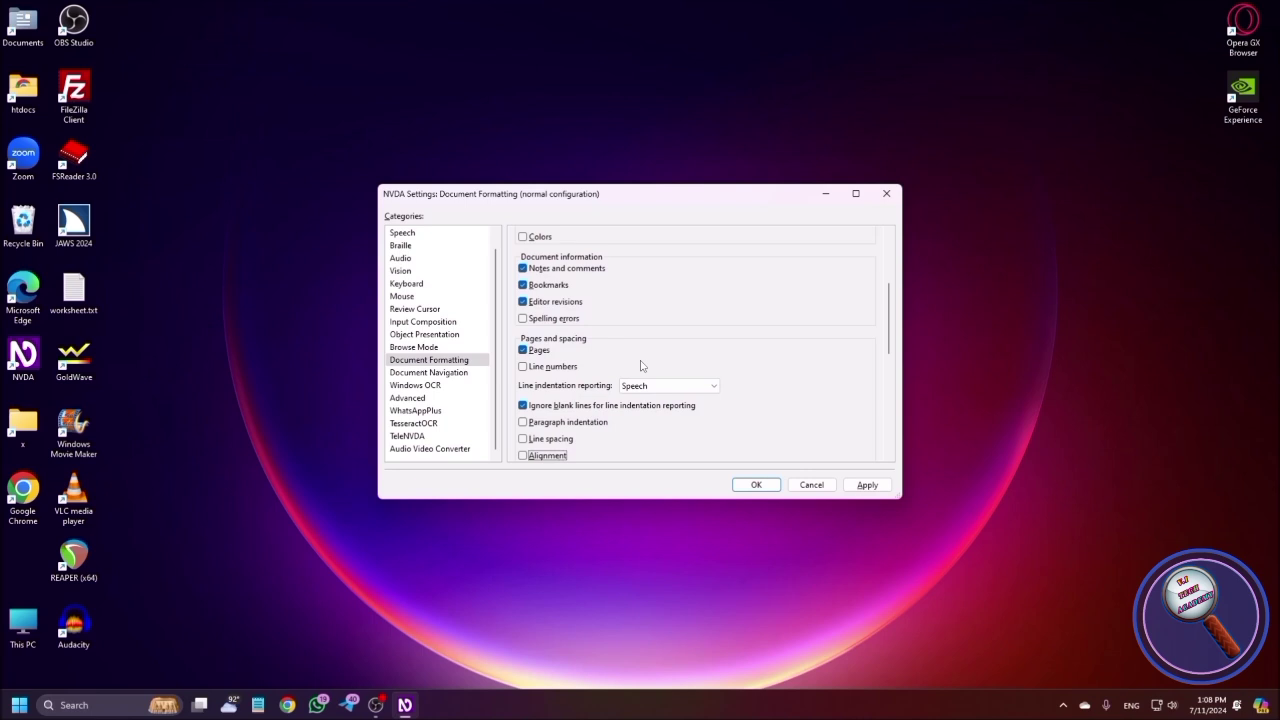
{"action": "key", "text": "Tab"}
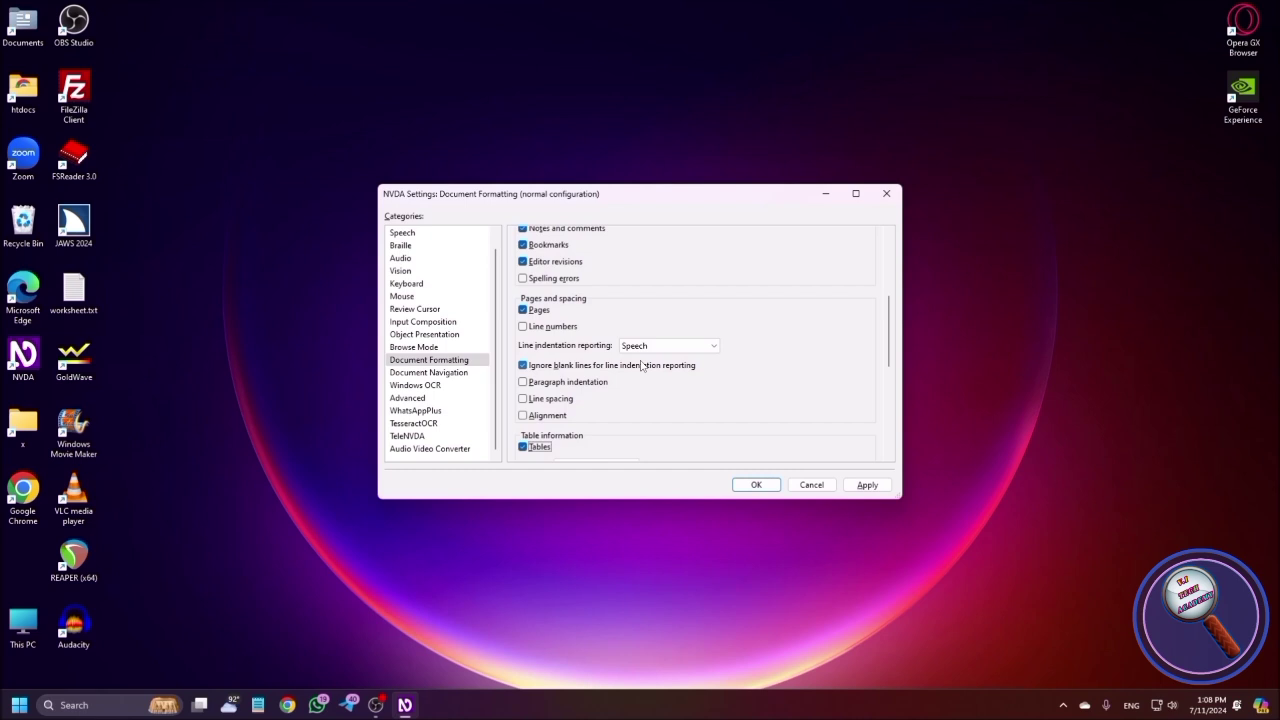
{"action": "key", "text": "Tab"}
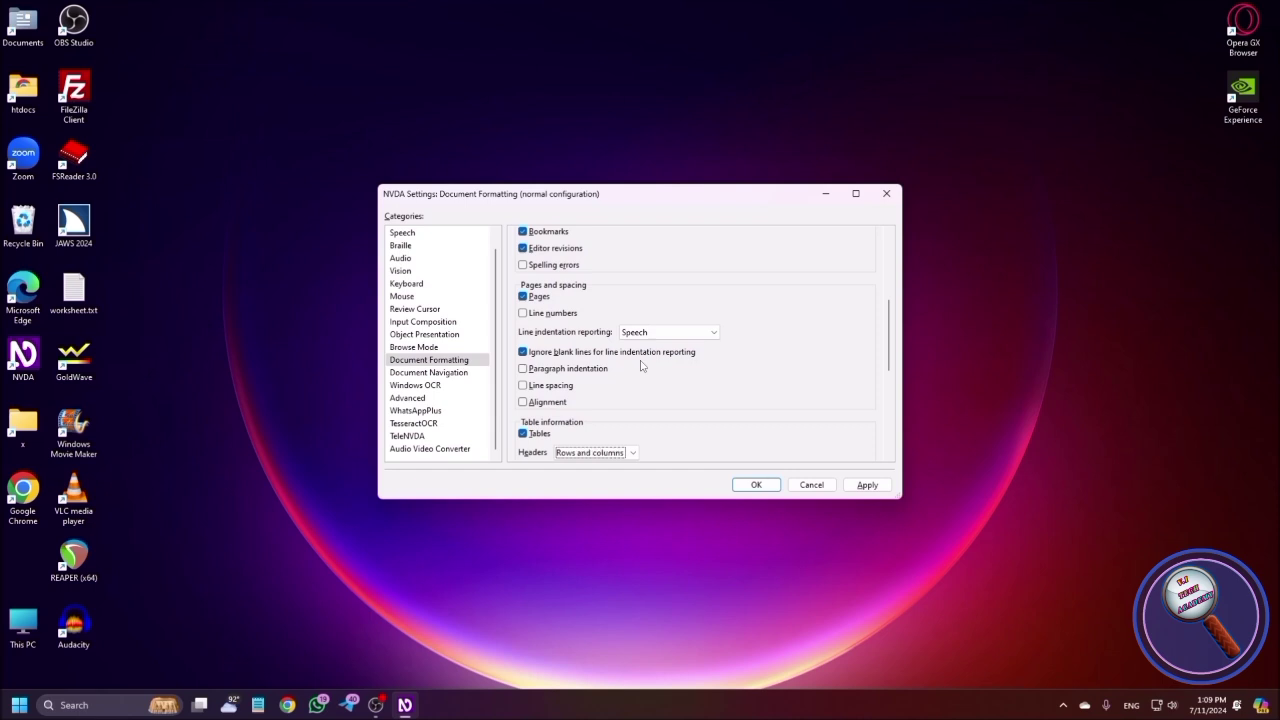
{"action": "key", "text": "Down"}
{"action": "key", "text": "Down"}
{"action": "key", "text": "Down"}
{"action": "key", "text": "Down"}
Step: Set the table cell borders reporting to Both Colors and Styles
{"action": "key", "text": "Tab"}
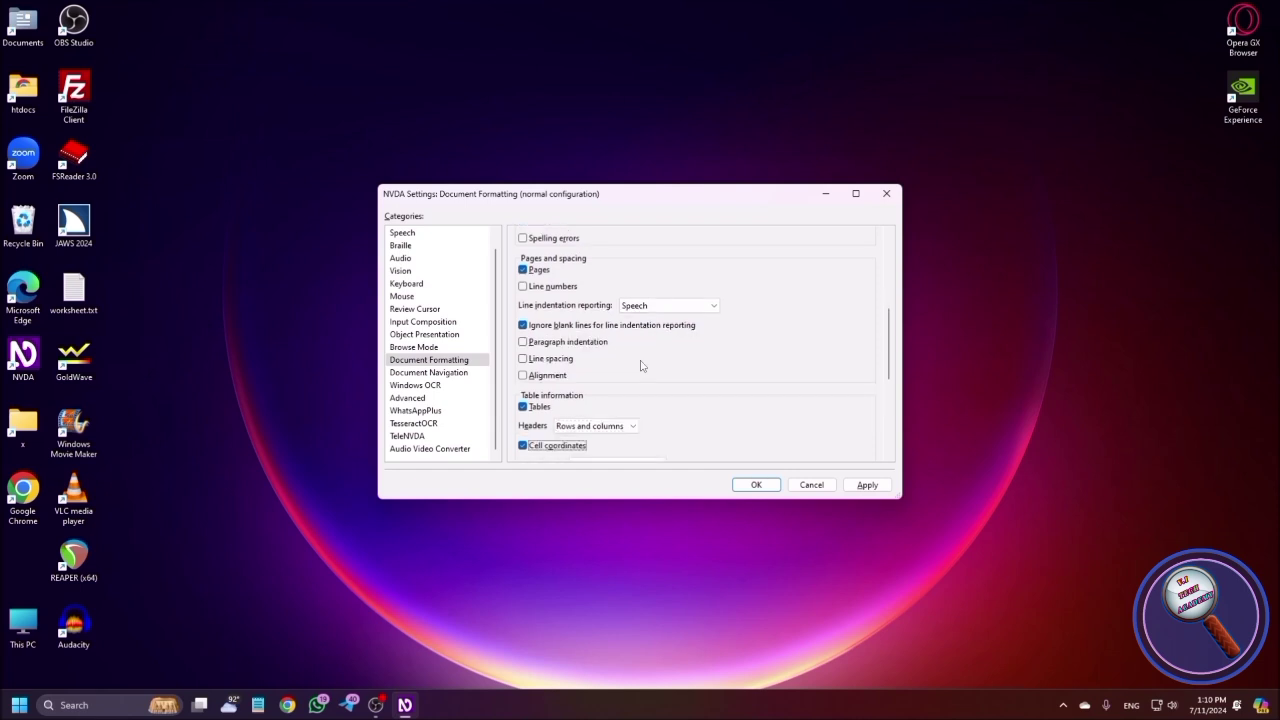
{"action": "key", "text": "Tab"}
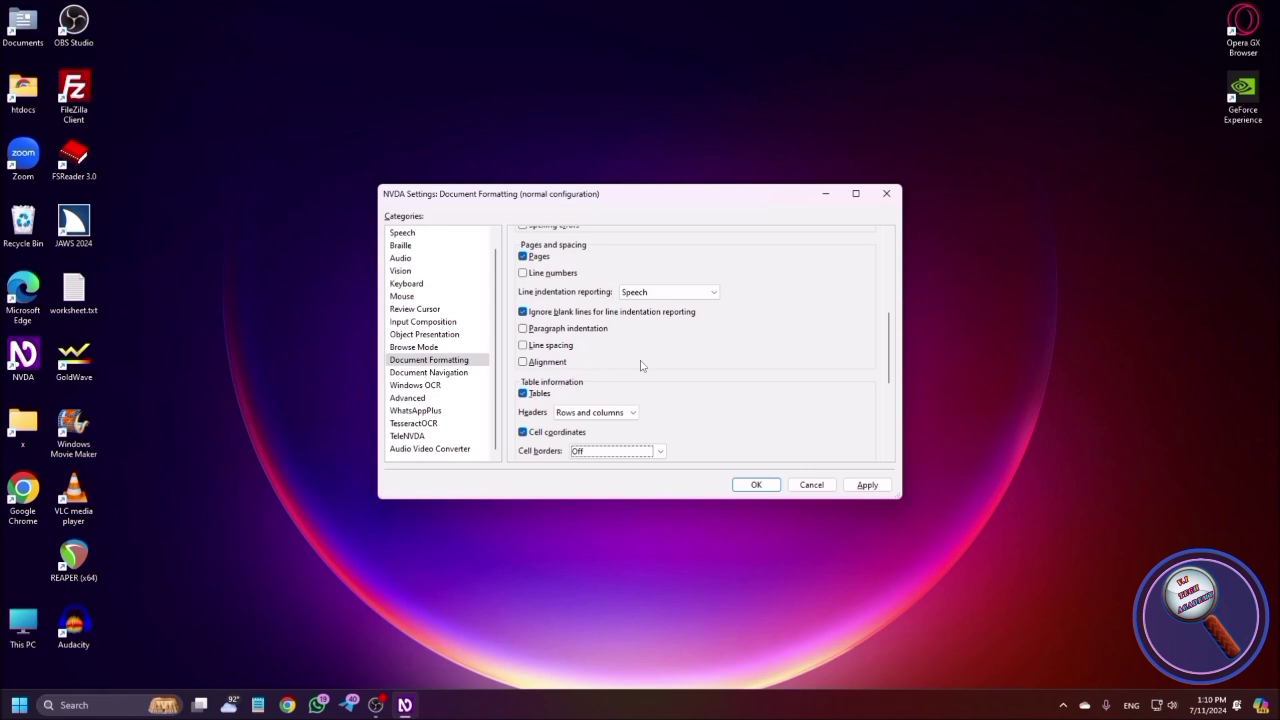
{"action": "key", "text": "Down"}
{"action": "key", "text": "Down"}
Step: Examine the Elements reporting options, from Headings through Clickable
{"action": "key", "text": "Tab"}
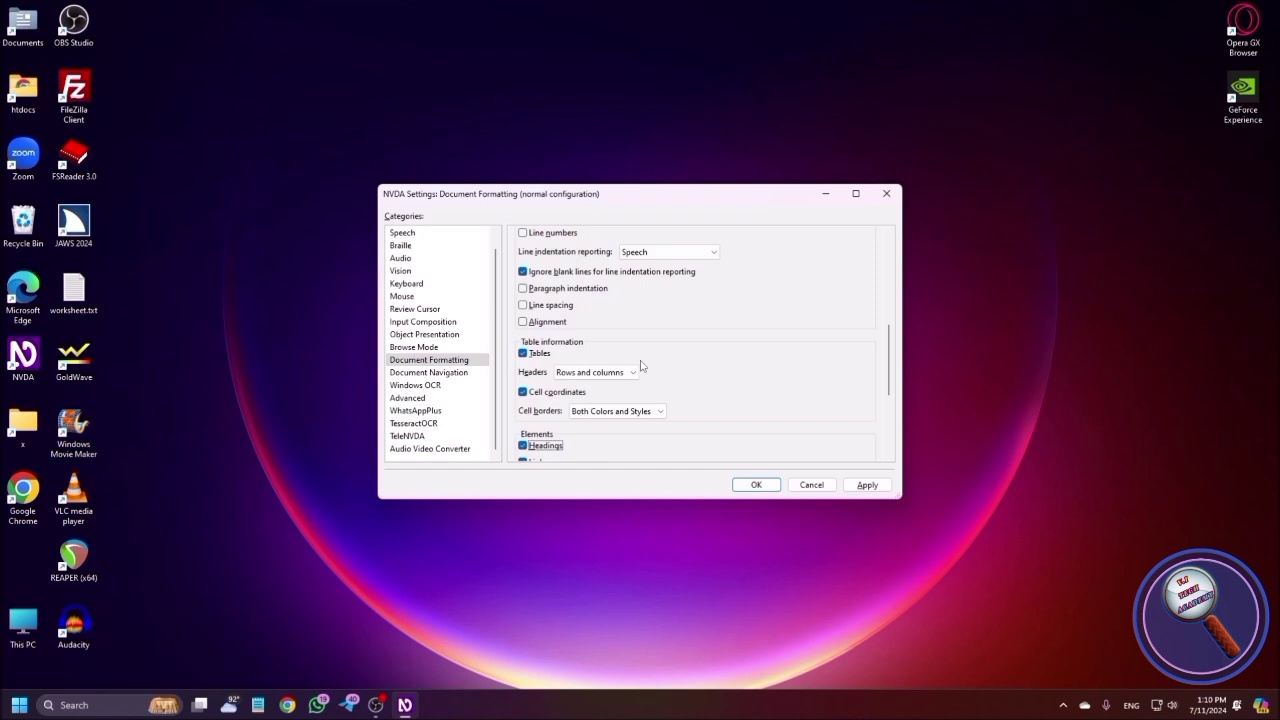
{"action": "key", "text": "Tab"}
{"action": "key", "text": "Tab"}
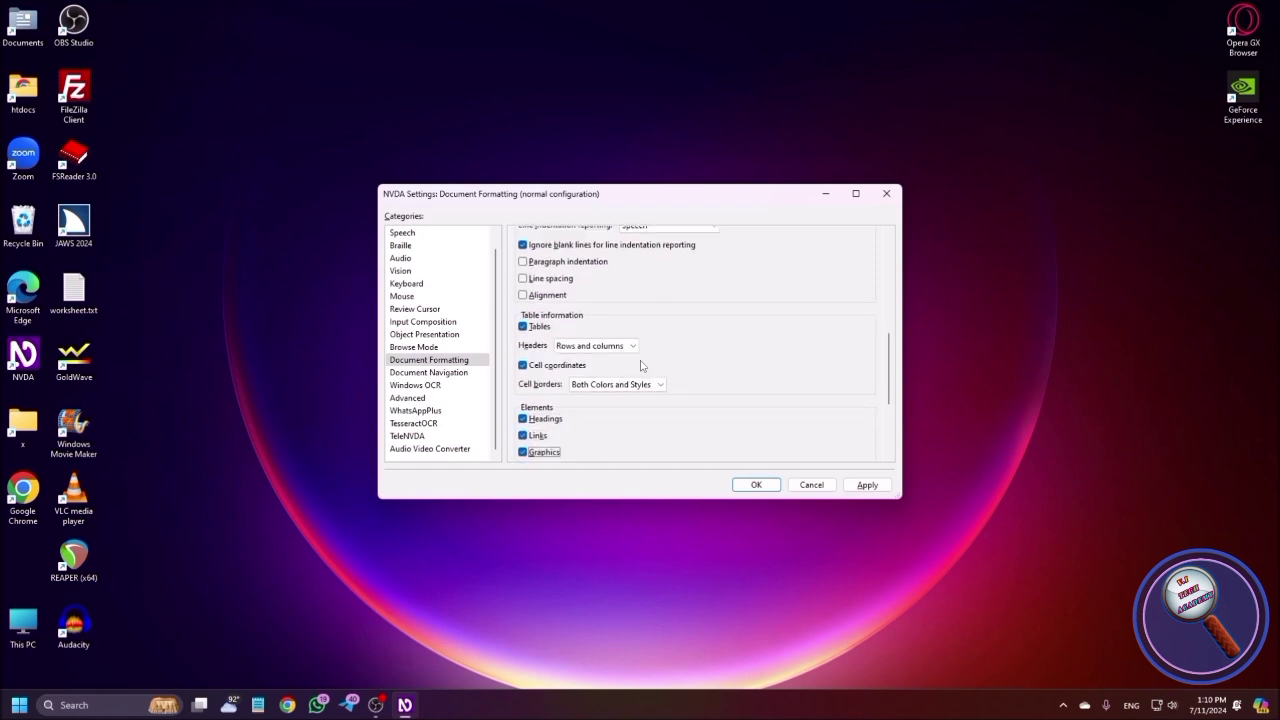
{"action": "key", "text": "Tab"}
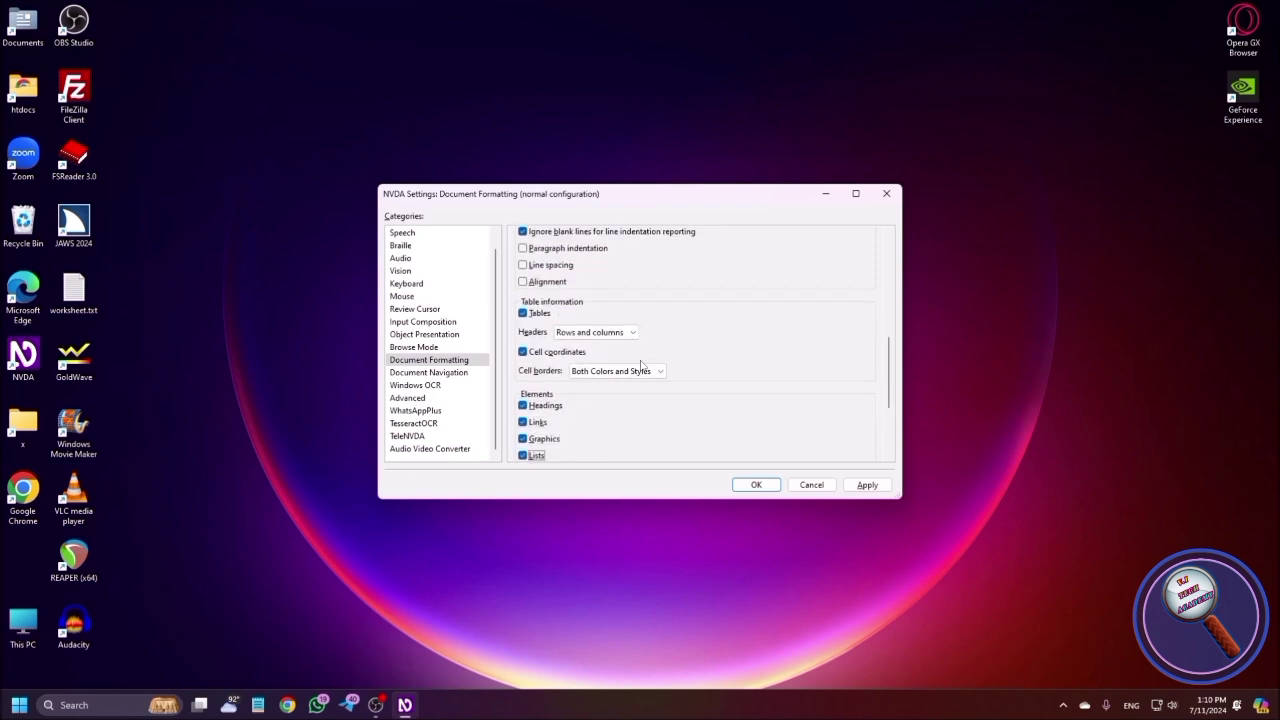
{"action": "key", "text": "Tab"}
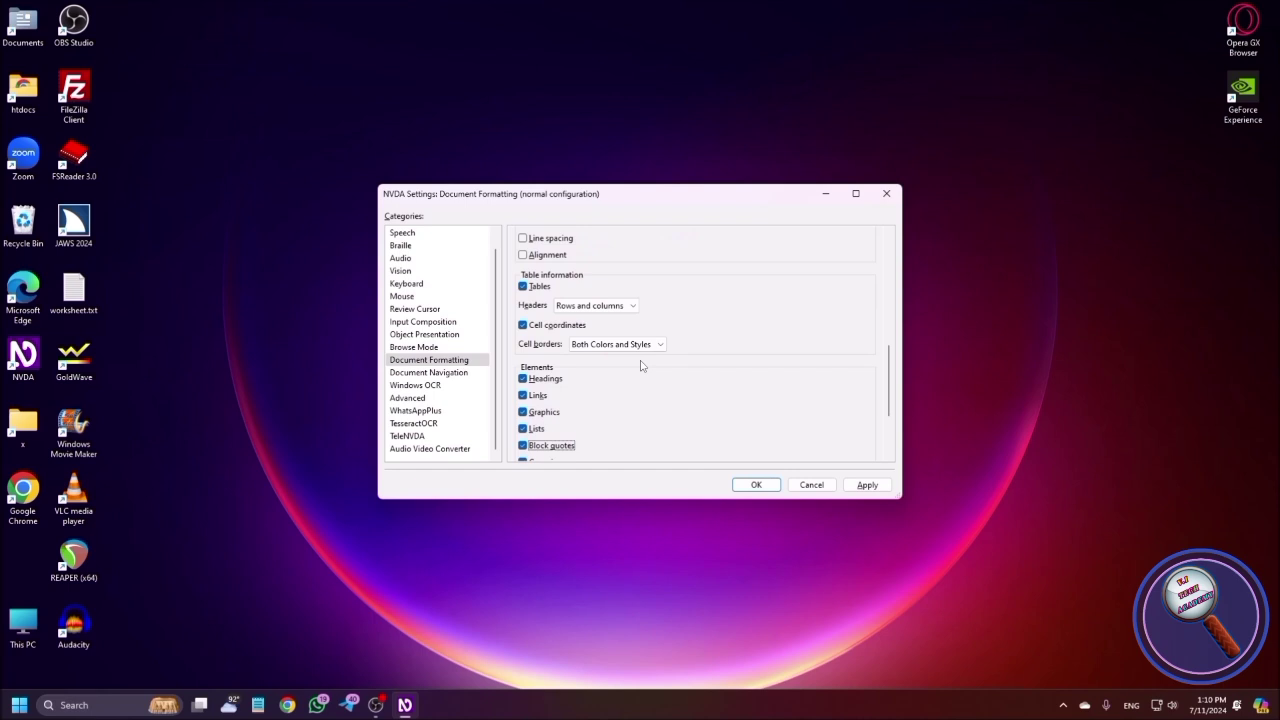
{"action": "key", "text": "Tab"}
{"action": "key", "text": "Tab"}
{"action": "key", "text": "Tab"}
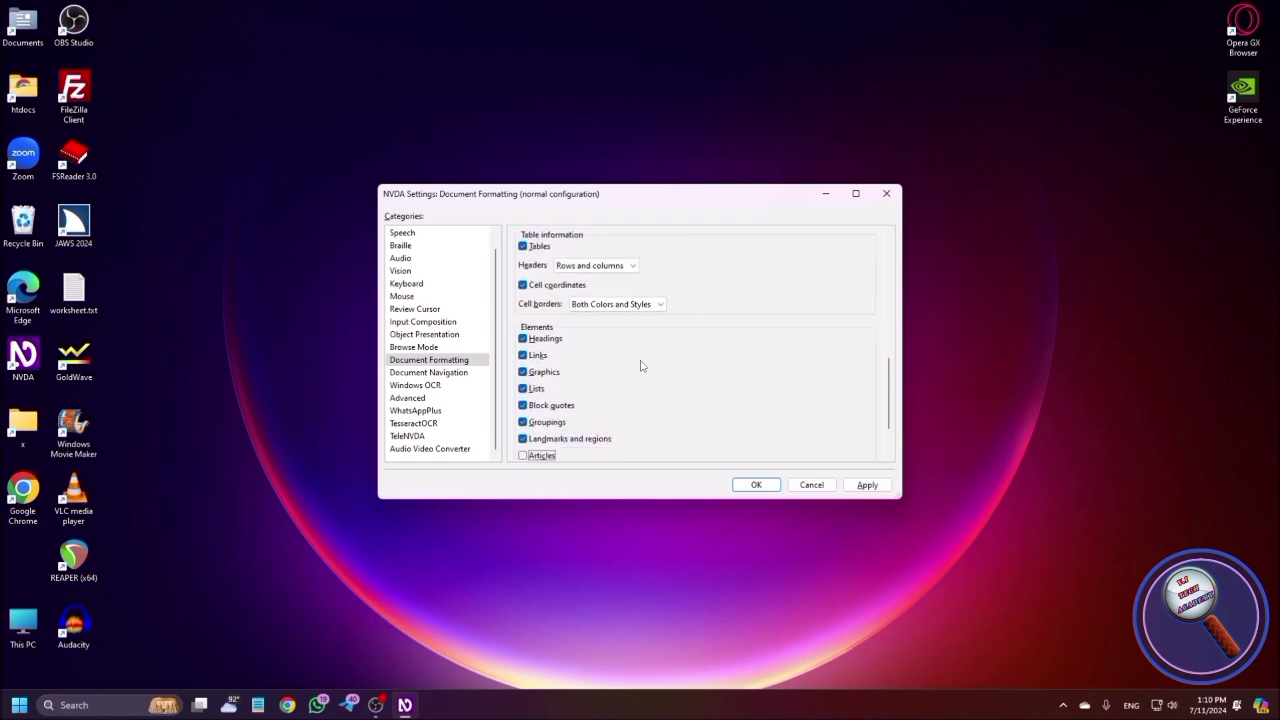
{"action": "key", "text": "Tab"}
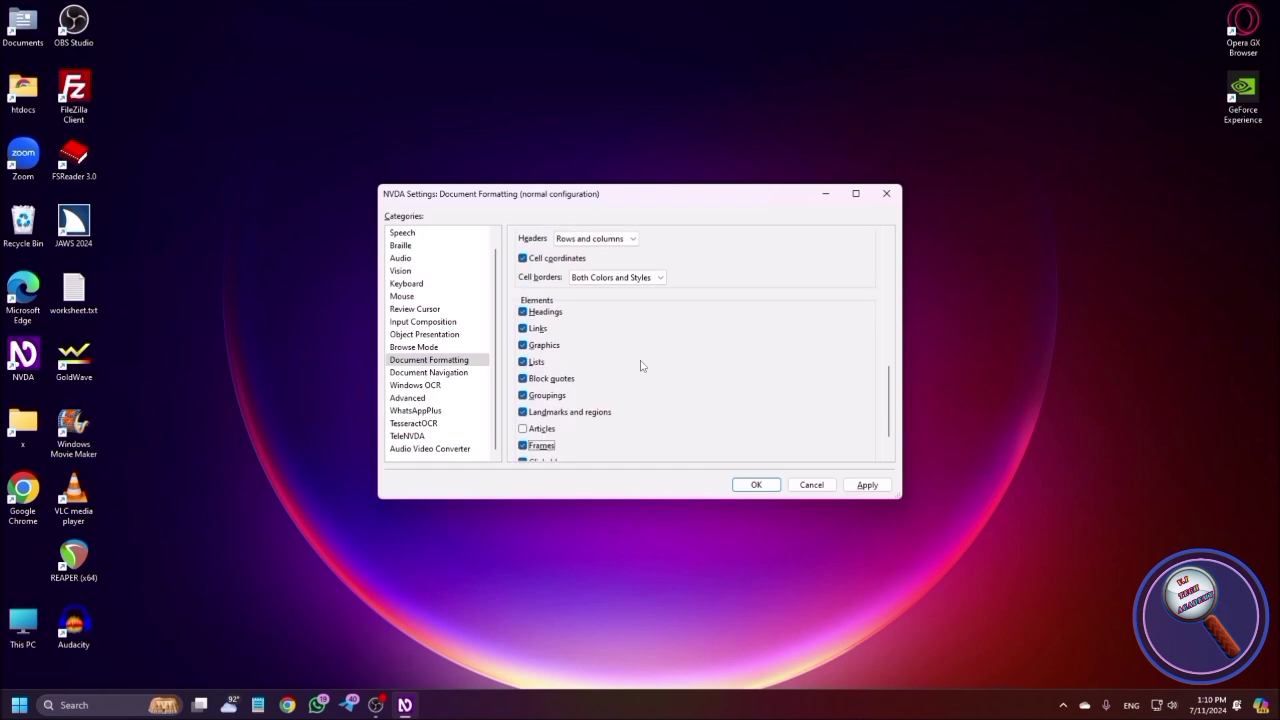
{"action": "key", "text": "Tab"}
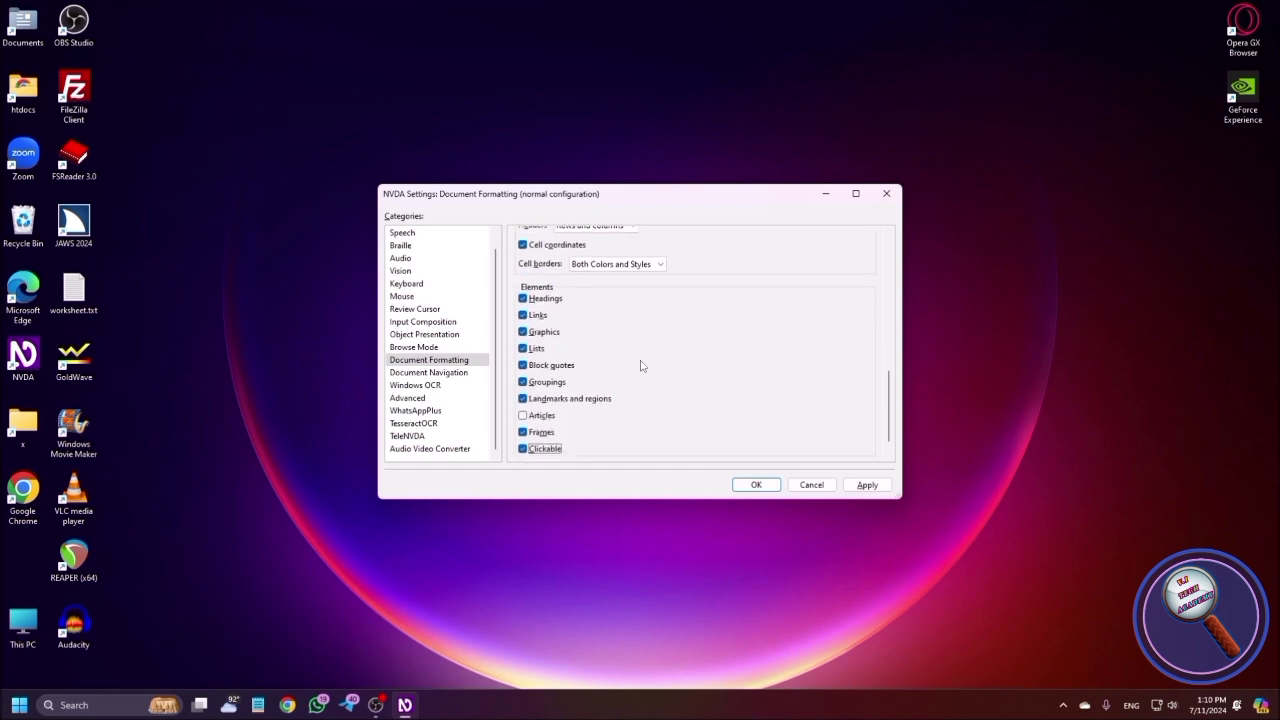
Step: Save the document formatting settings and close the settings dialog
{"action": "key", "text": "Tab"}
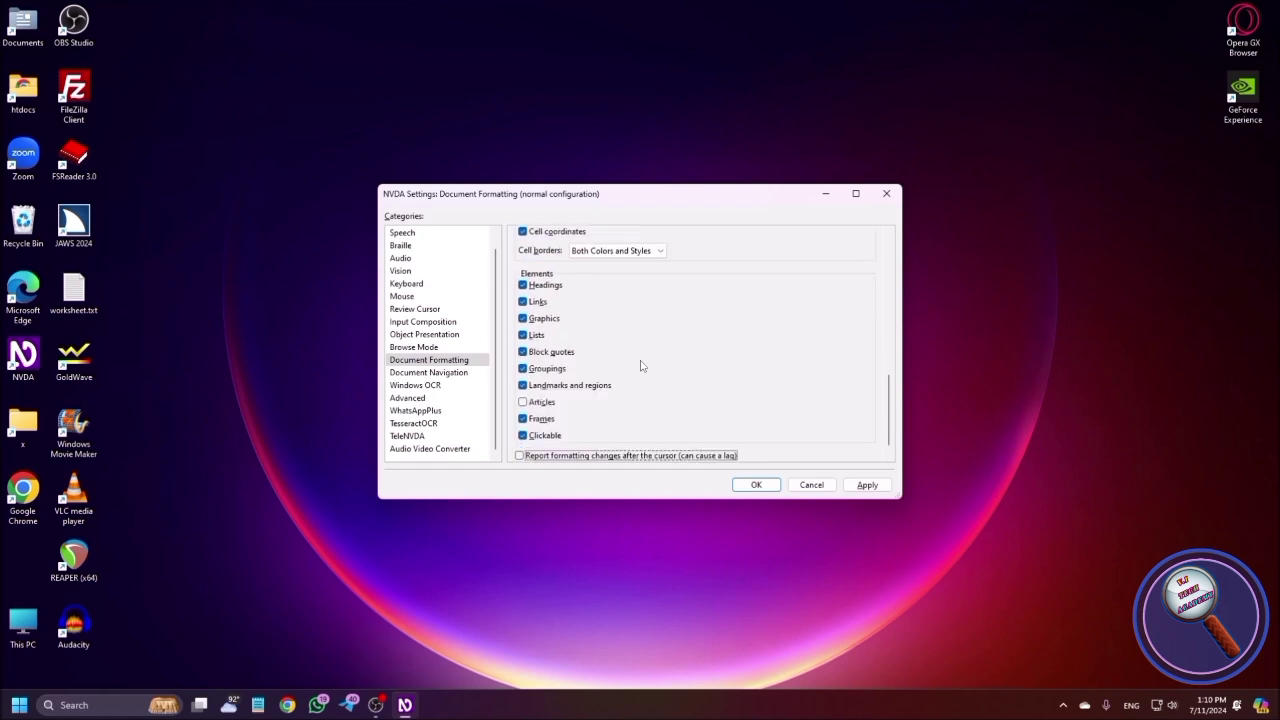
{"action": "key", "text": "Tab"}
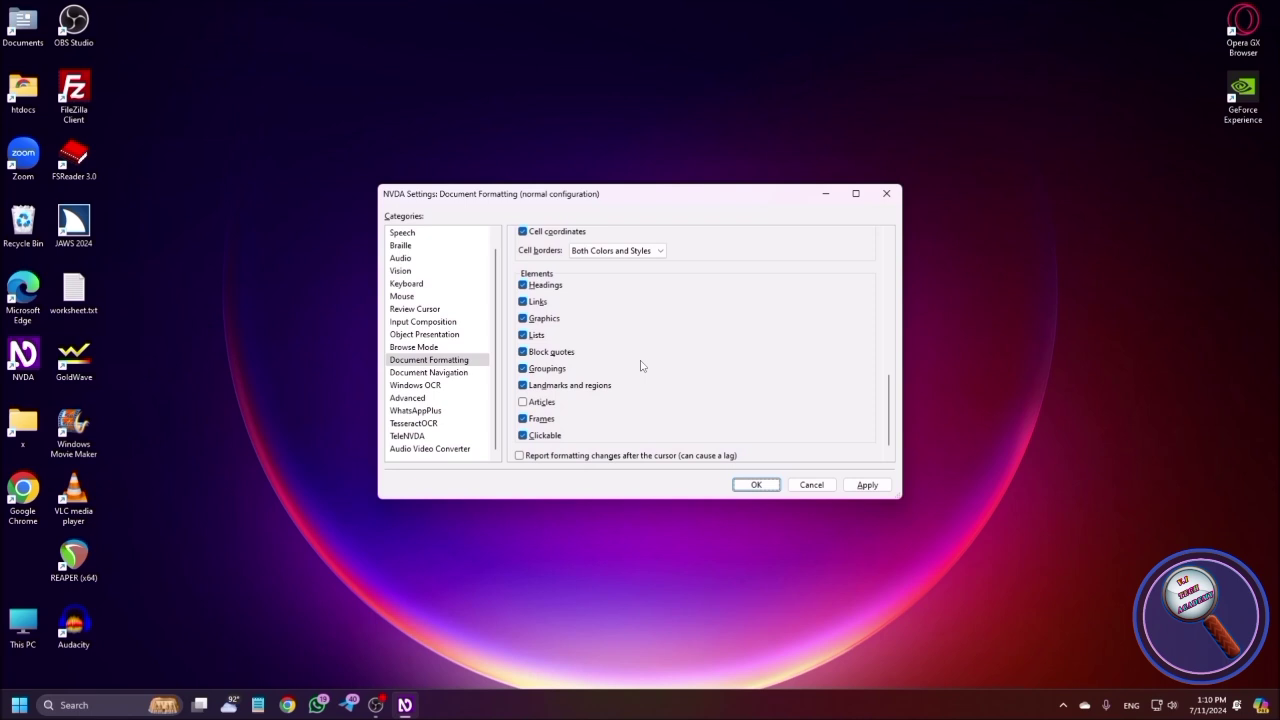
{"action": "key", "text": "Return"}
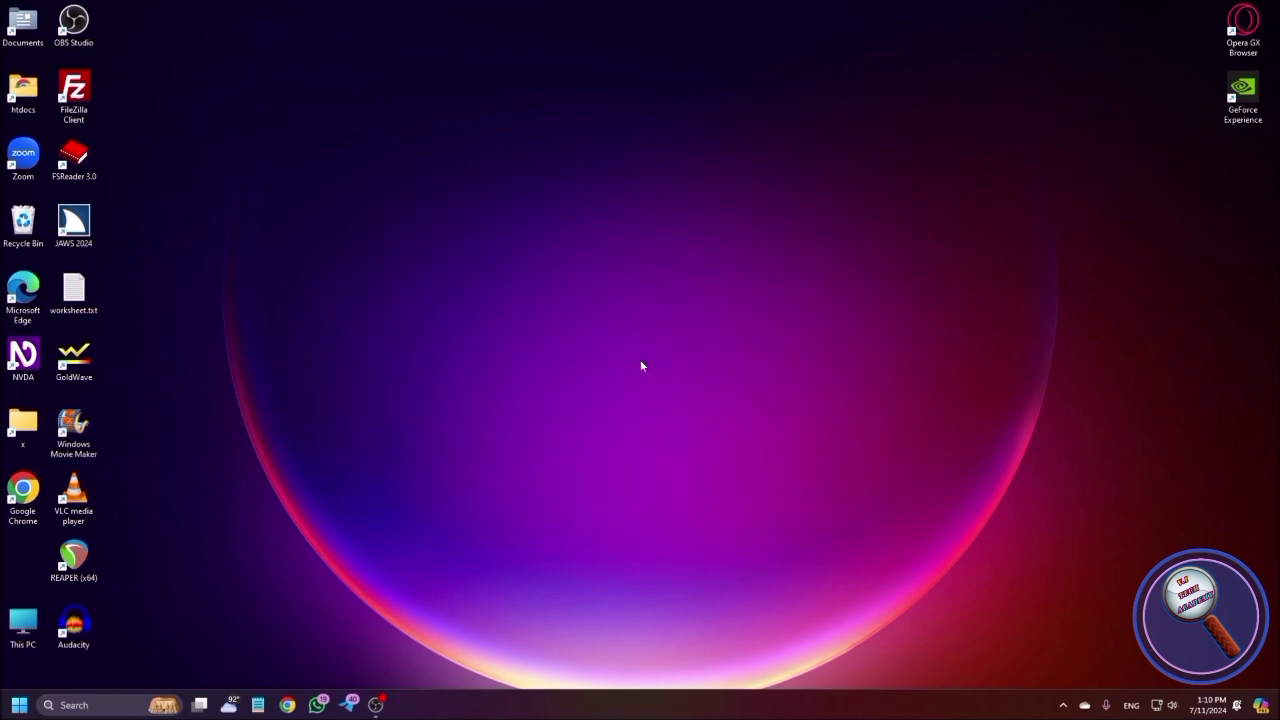